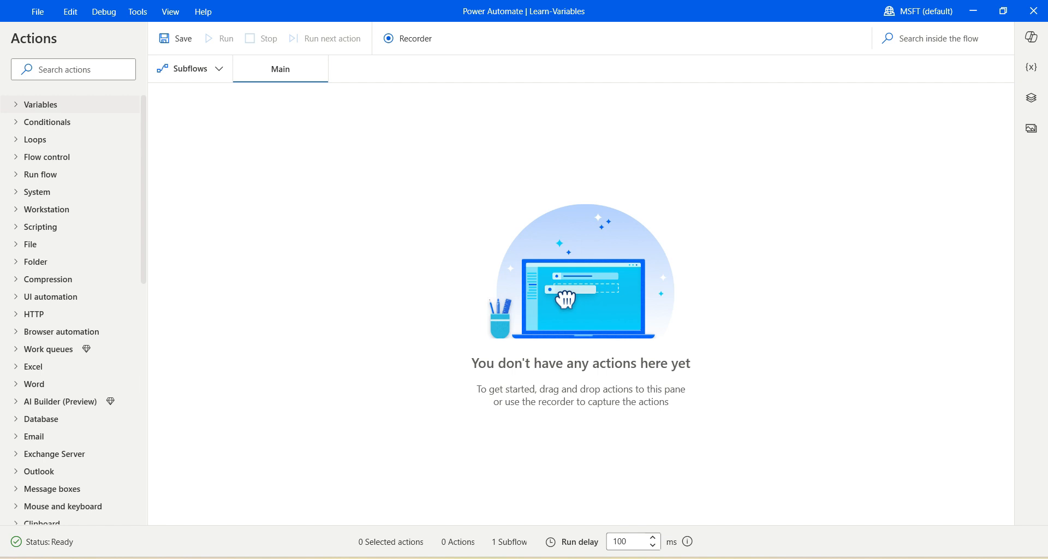
Open the Windows Environment Variables dialog through the system environment variable settings.
{"action": "key", "text": "super"}
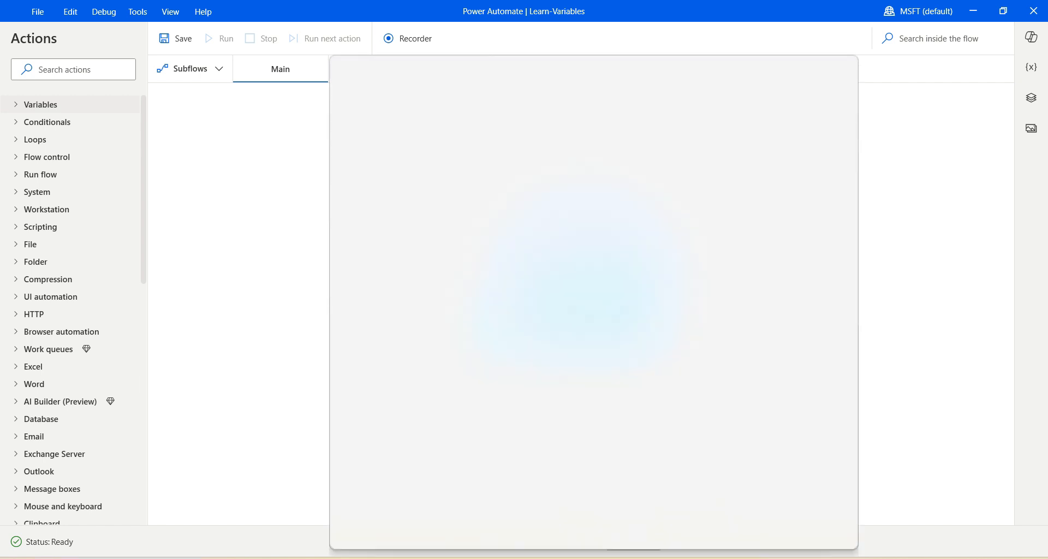
{"action": "type", "text": "Environment v"}
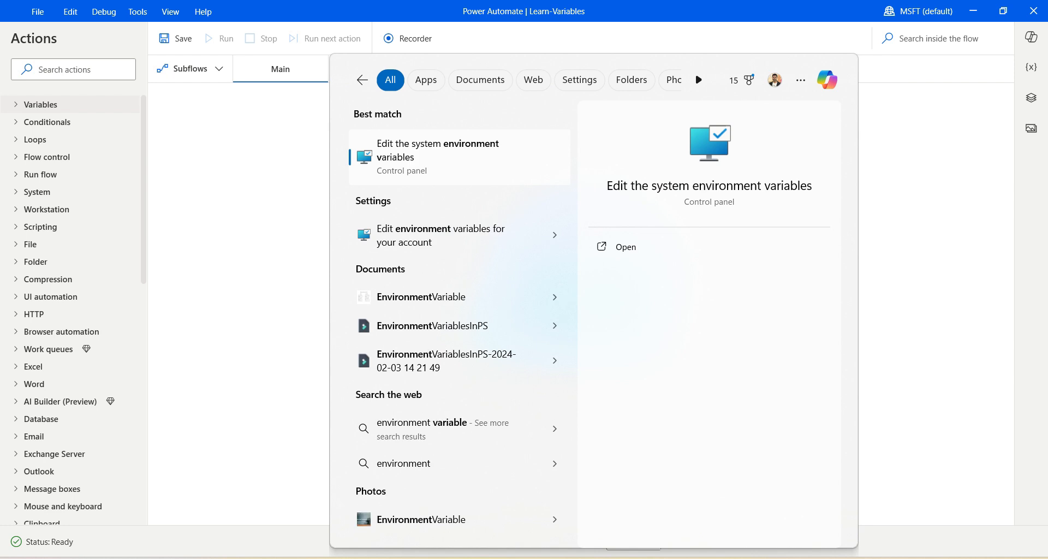
{"action": "key", "text": "Return"}
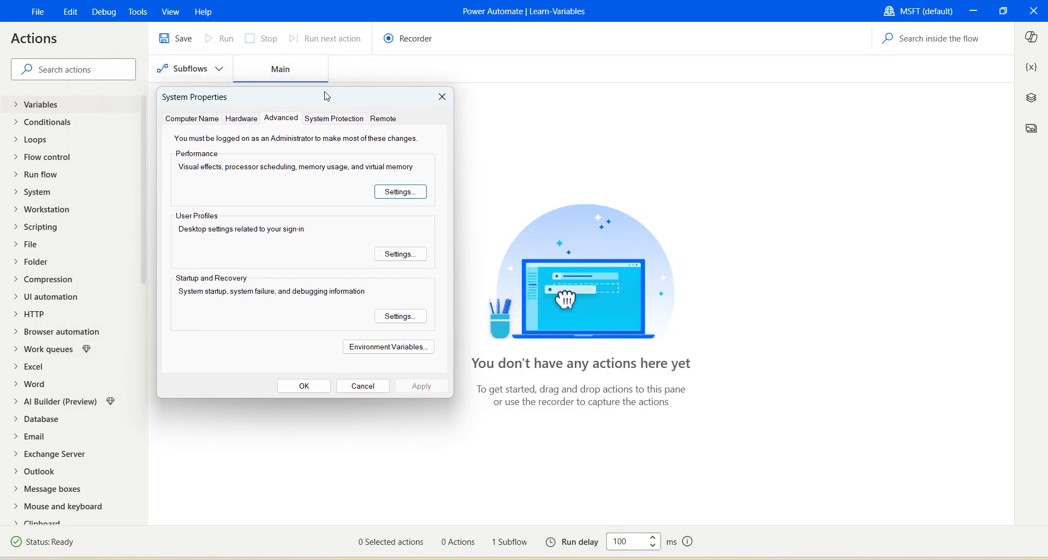
{"action": "key", "text": "Tab"}
{"action": "key", "text": "Tab"}
{"action": "key", "text": "Tab"}
{"action": "key", "text": "Return"}
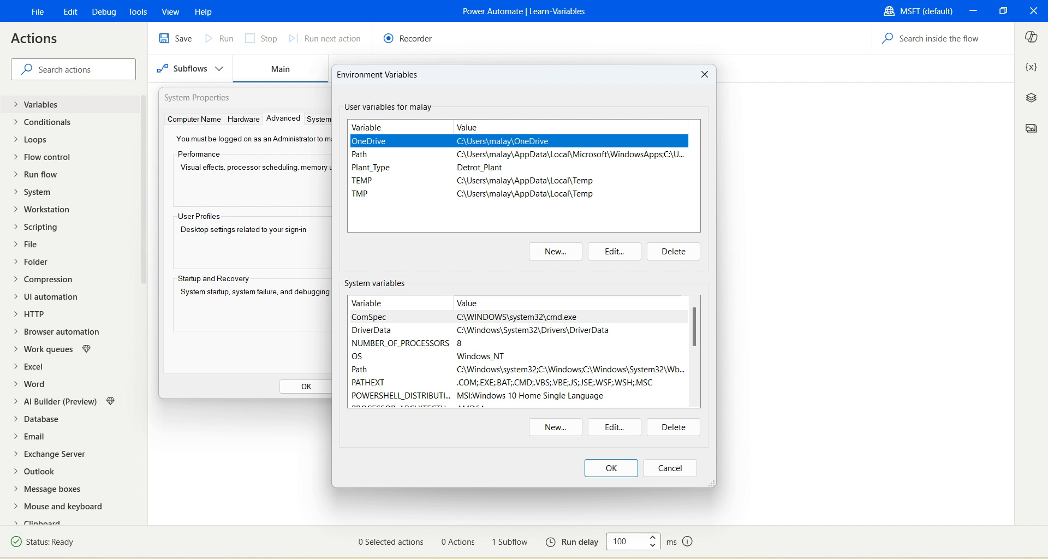
Examine the ComSpec and OS system variables, and close the Environment Variables and System Properties dialogs without changes.
{"action": "left_click", "coordinate": [368, 317]}
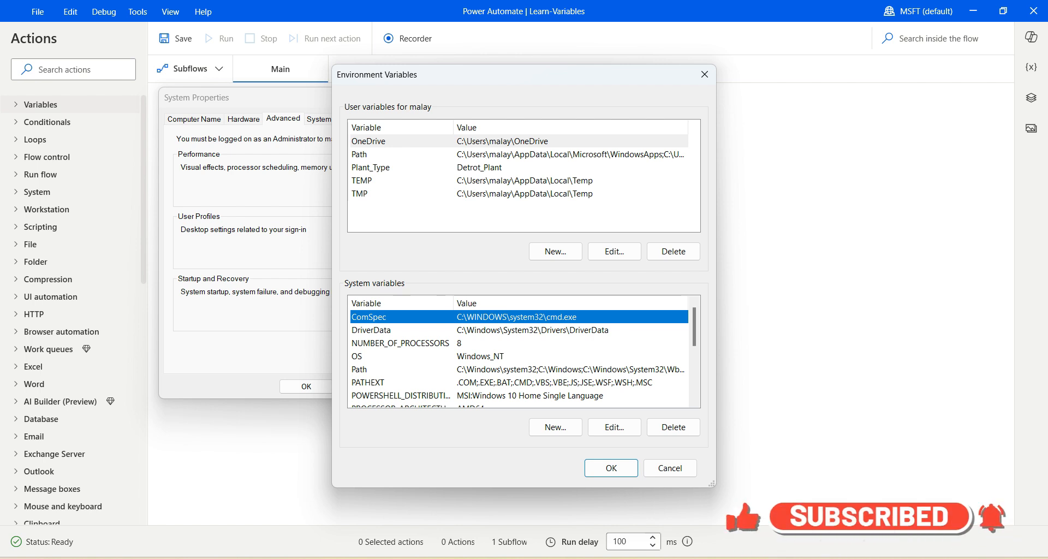
{"action": "left_click", "coordinate": [480, 356]}
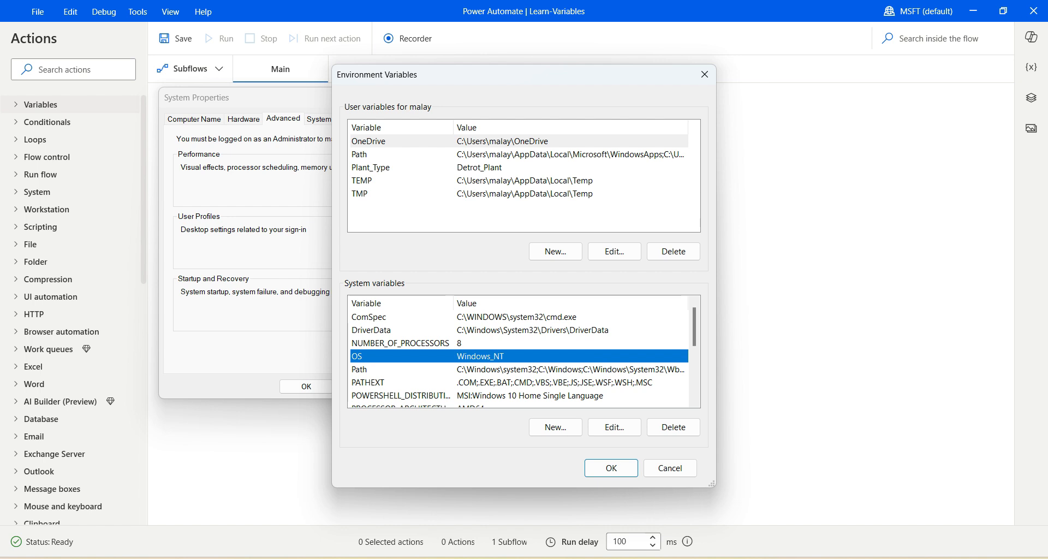
{"action": "left_click", "coordinate": [670, 468]}
{"action": "left_click", "coordinate": [365, 387]}
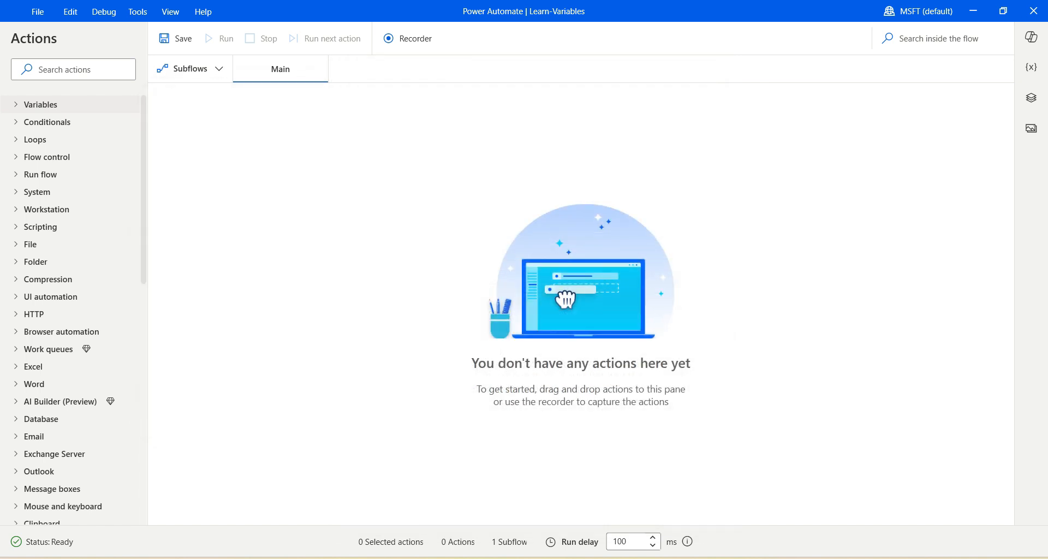
Find the environment variable actions and add a Set Windows environment variable action for a variable named BranchAppPath.
{"action": "left_click", "coordinate": [73, 69]}
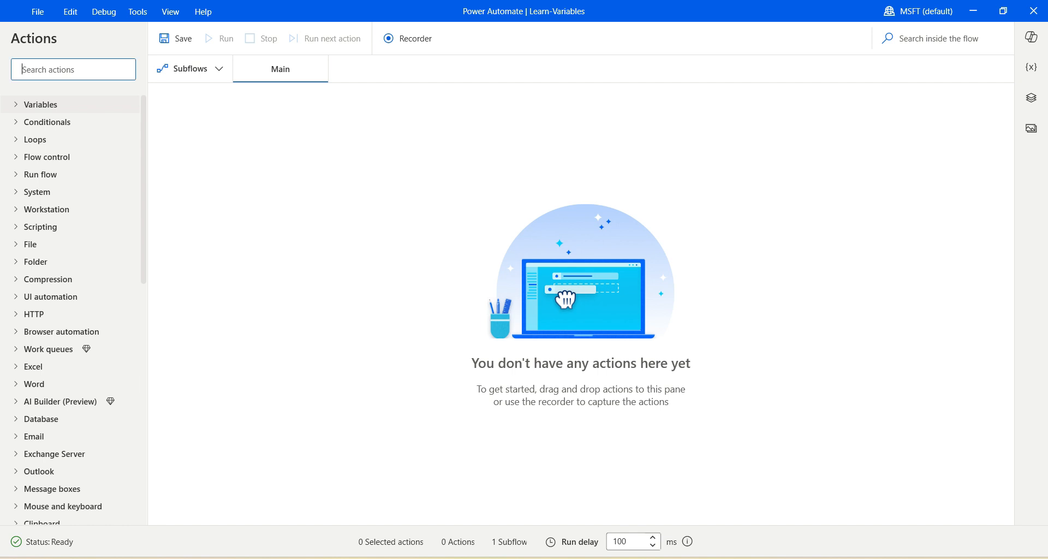
{"action": "type", "text": "environment"}
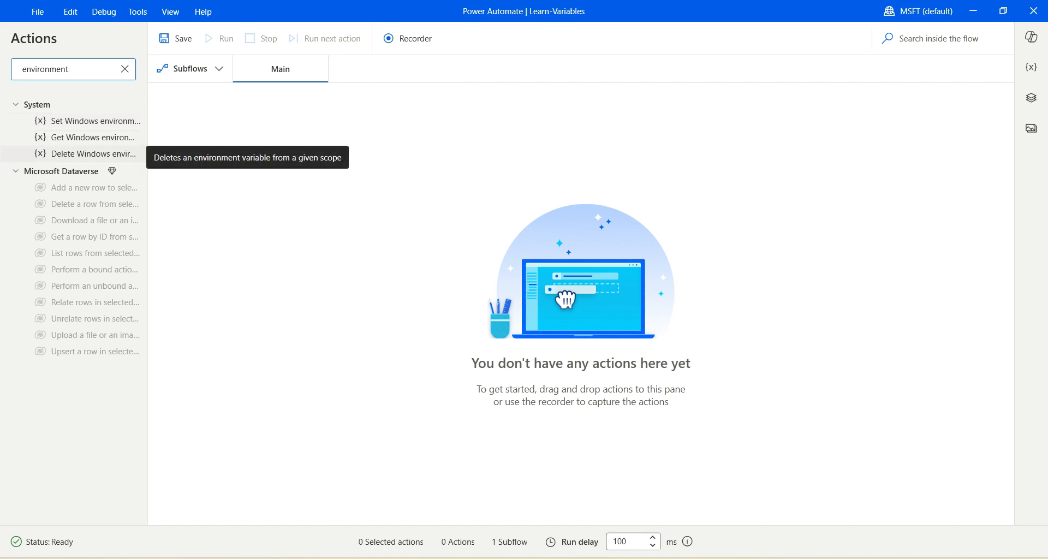
{"action": "left_click_drag", "start_coordinate": [92, 121], "coordinate": [326, 177]}
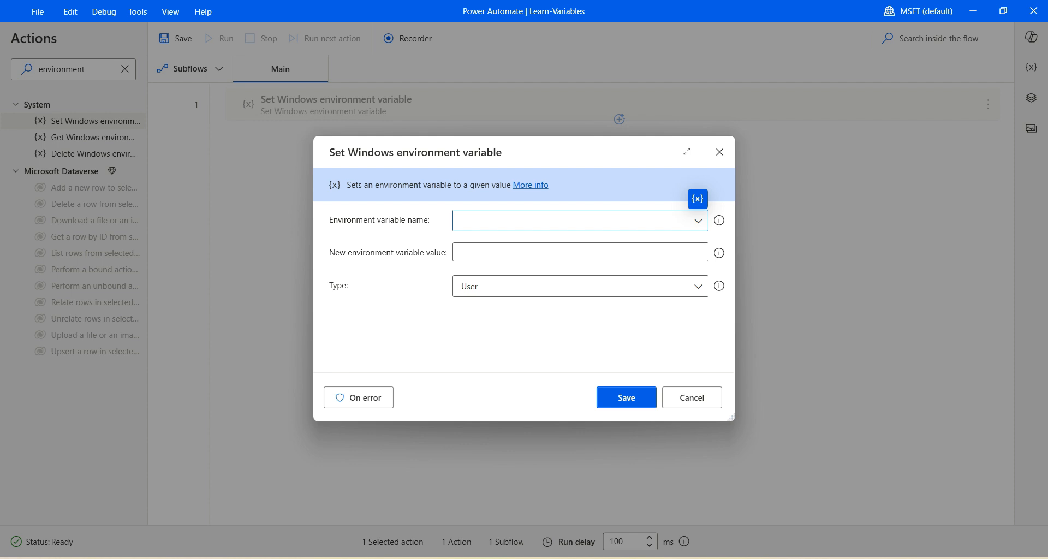
{"action": "type", "text": "BranchAppPath"}
Set the new environment variable value to C:\BranchAppPath\ToStoreData\Files\.
{"action": "left_click", "coordinate": [459, 252]}
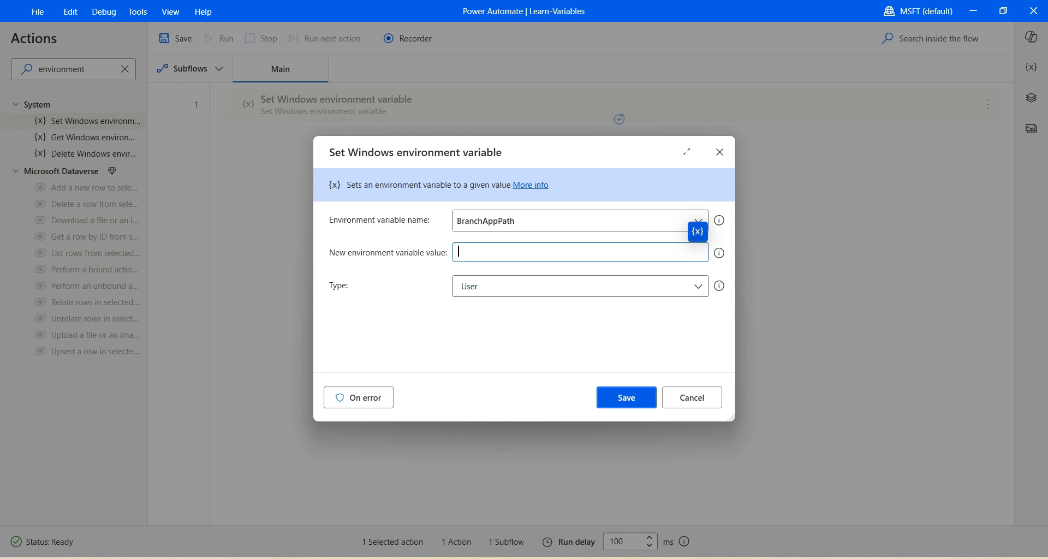
{"action": "left_click", "coordinate": [697, 231]}
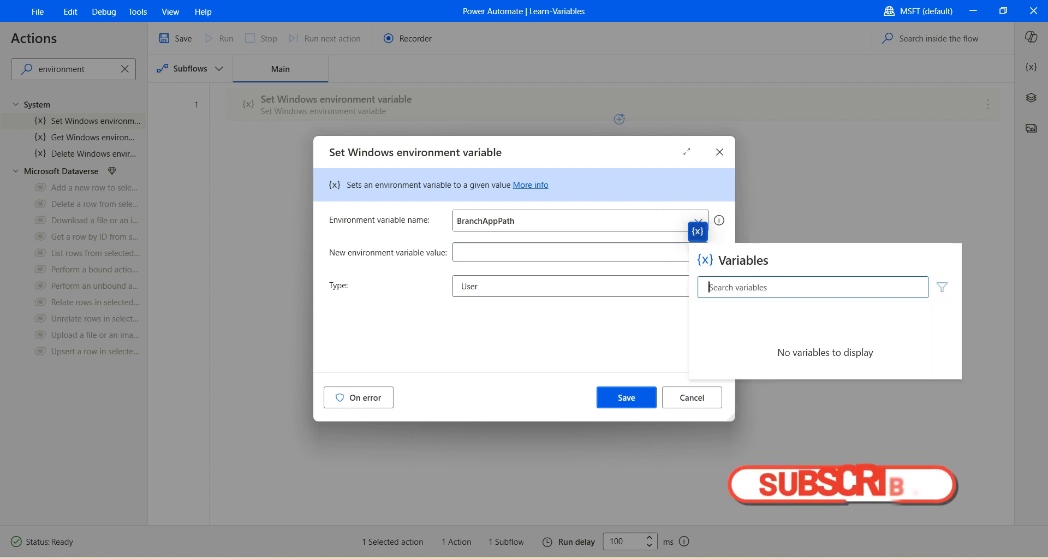
{"action": "key", "text": "Escape"}
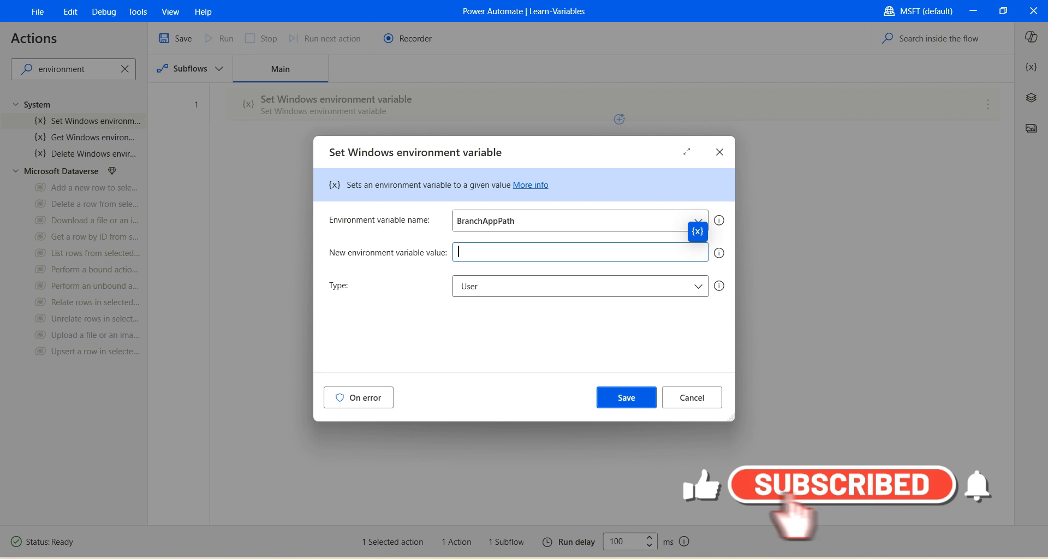
{"action": "type", "text": "C:\\"}
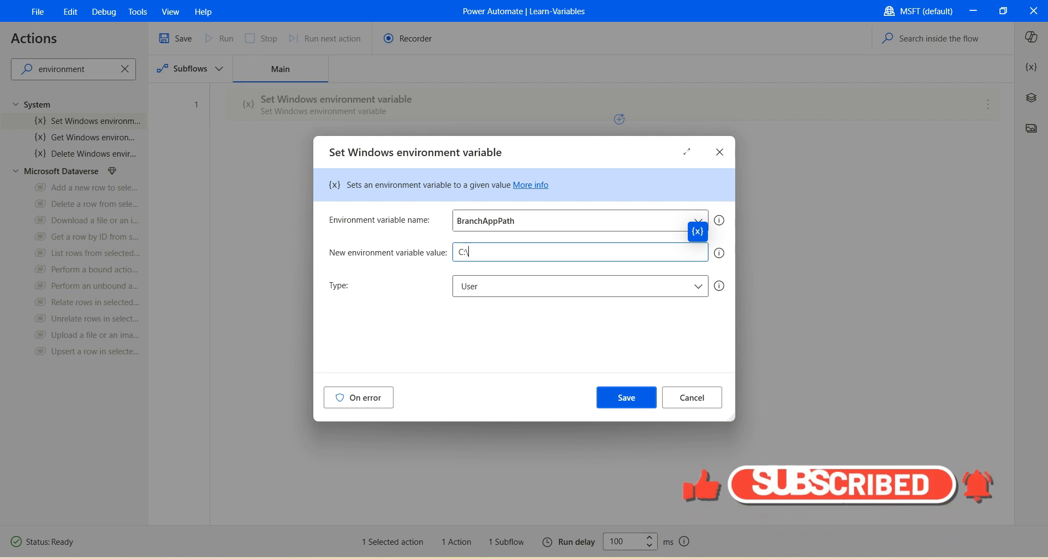
{"action": "type", "text": "BranchAppPath\\ToStoreData\\Files\\"}
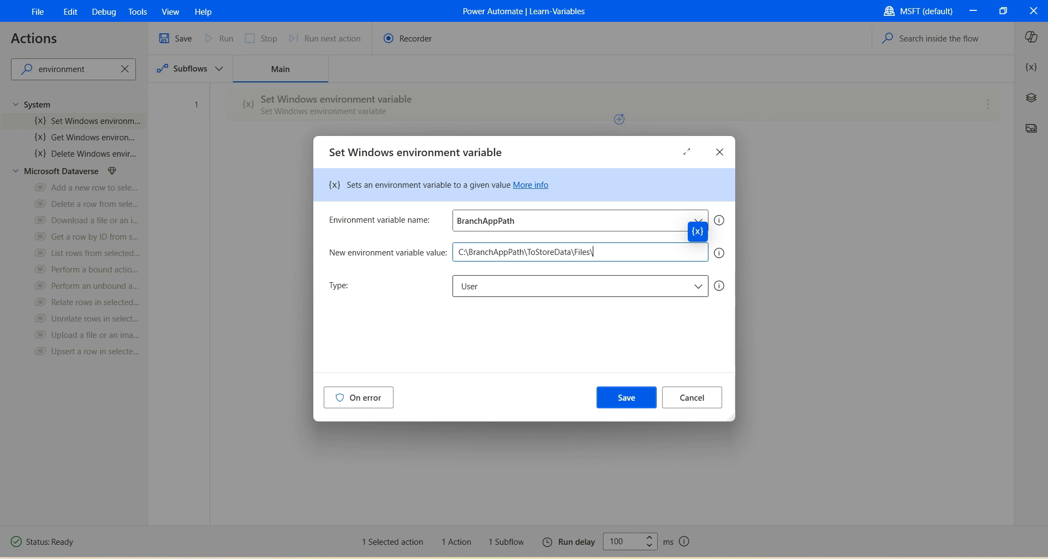
Try System as the type of the BranchAppPath environment variable.
{"action": "left_click", "coordinate": [698, 286]}
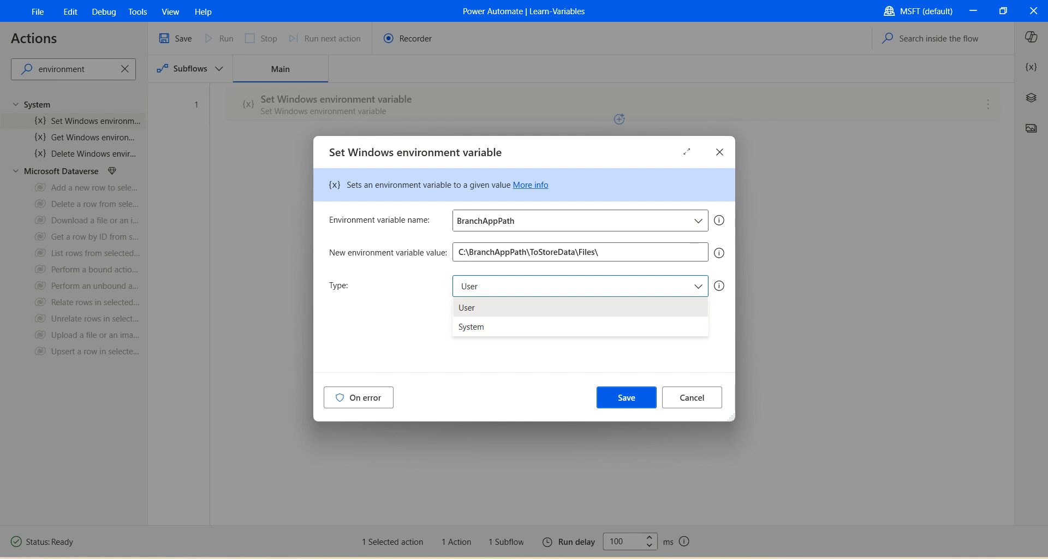
{"action": "left_click", "coordinate": [471, 327]}
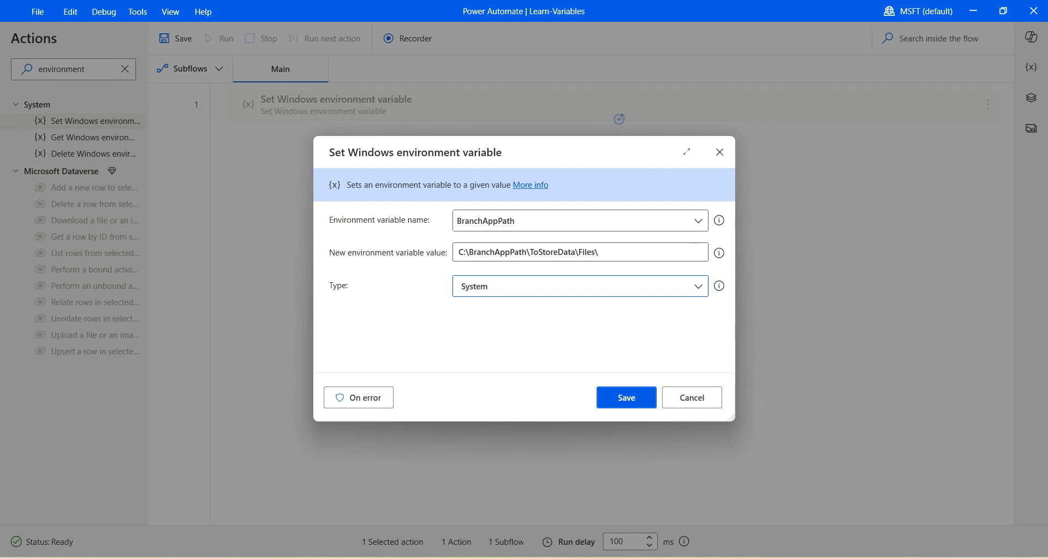
{"action": "mouse_move", "coordinate": [719, 286]}
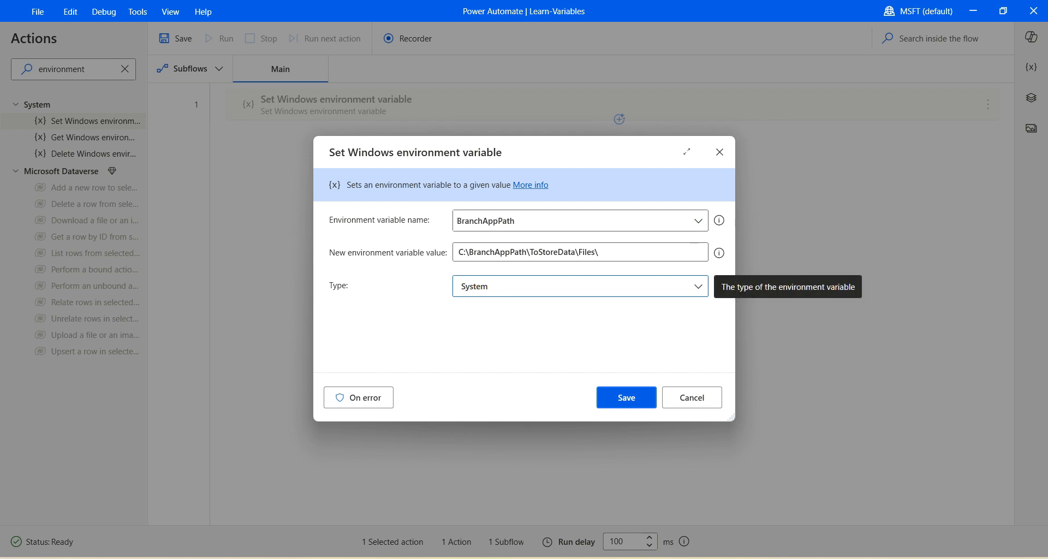
{"action": "left_click", "coordinate": [698, 286]}
{"action": "left_click", "coordinate": [580, 327]}
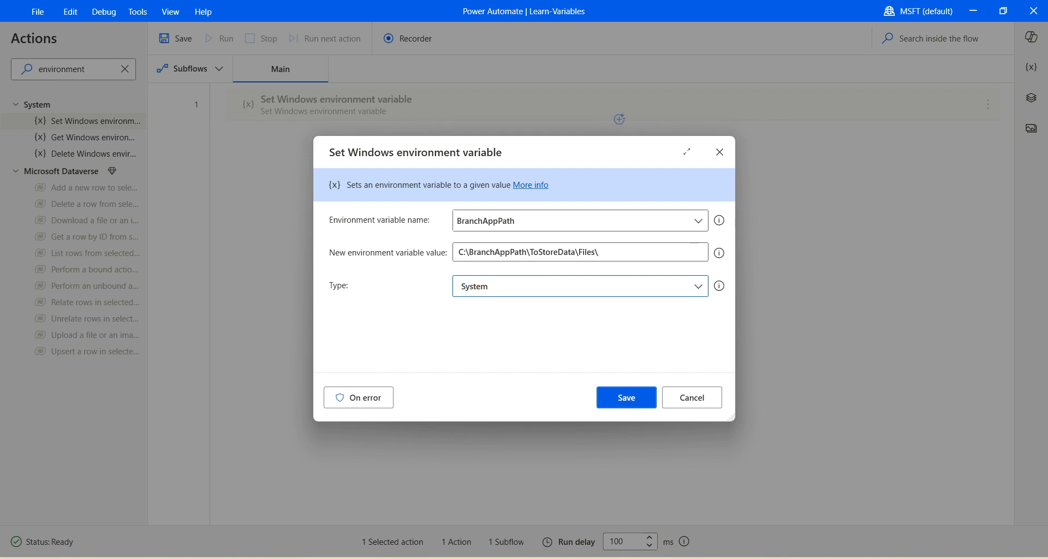
Set the environment variable's type to User and save the Set Windows environment variable action.
{"action": "left_click", "coordinate": [579, 286]}
{"action": "left_click", "coordinate": [580, 307]}
{"action": "left_click", "coordinate": [626, 398]}
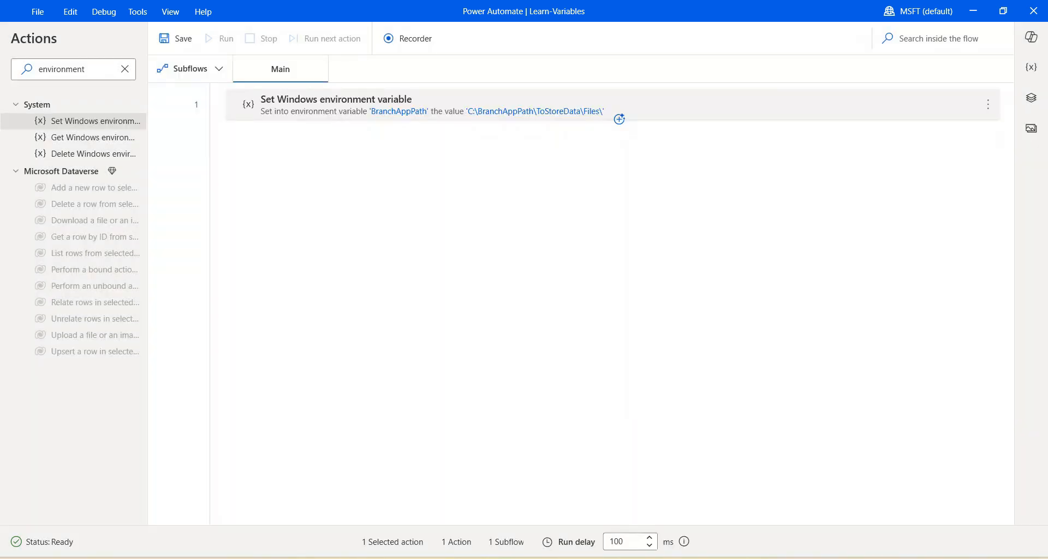
Run the flow and check the BranchAppPath user variable in the Windows Environment Variables dialog, closing the system dialogs without changes.
{"action": "left_click", "coordinate": [218, 38]}
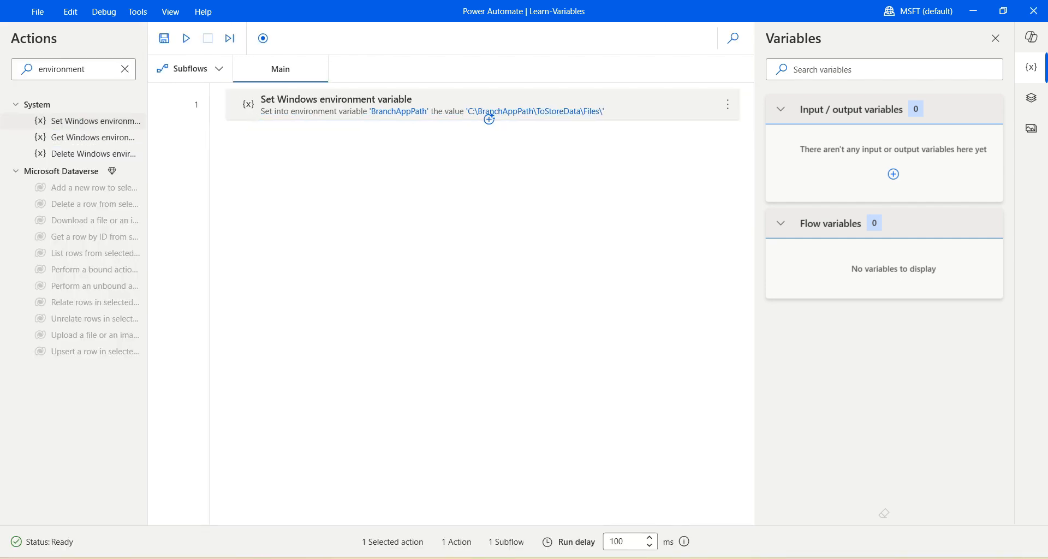
{"action": "left_click", "coordinate": [366, 558]}
{"action": "type", "text": "Environment"}
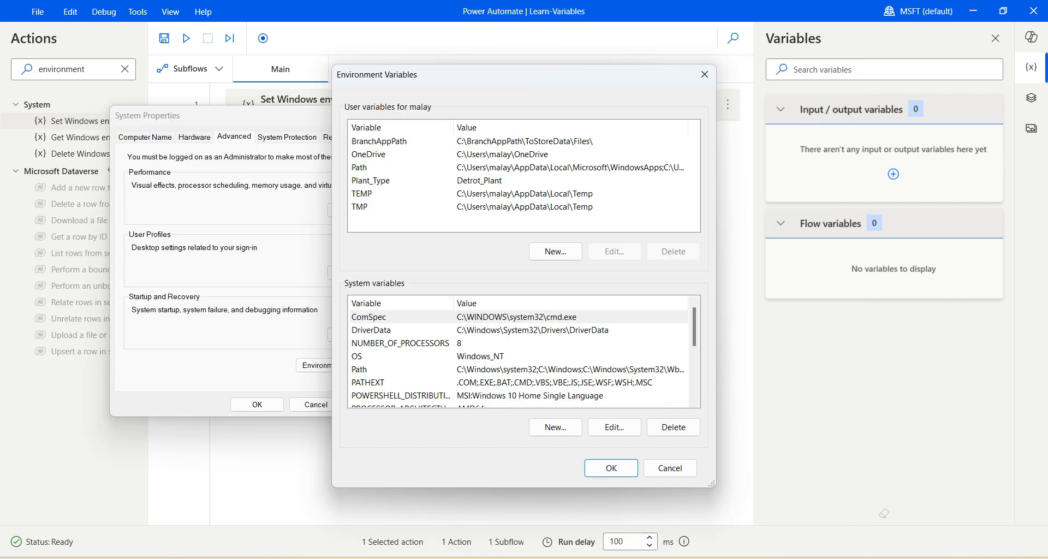
{"action": "left_click", "coordinate": [379, 142]}
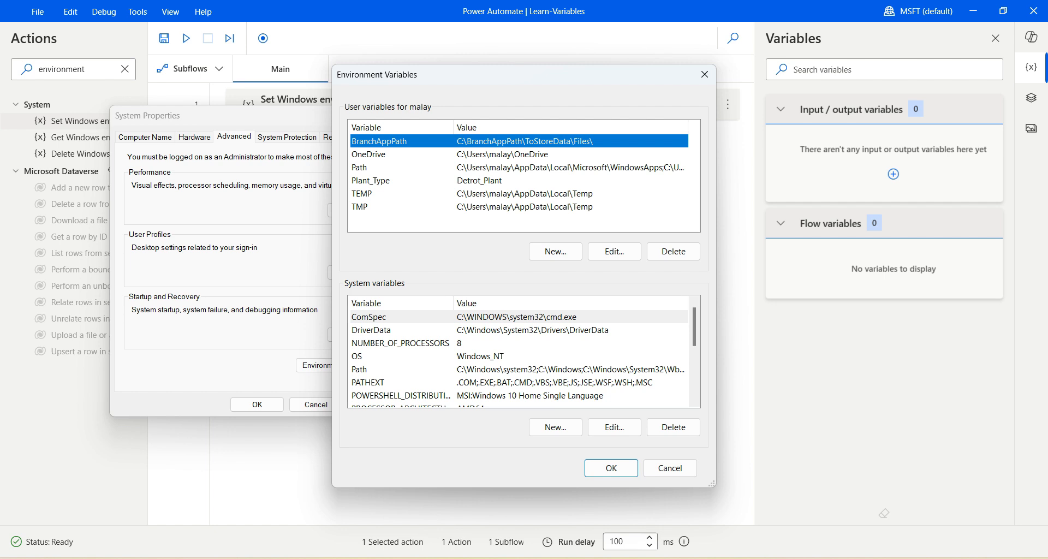
{"action": "key", "text": "alt+Tab"}
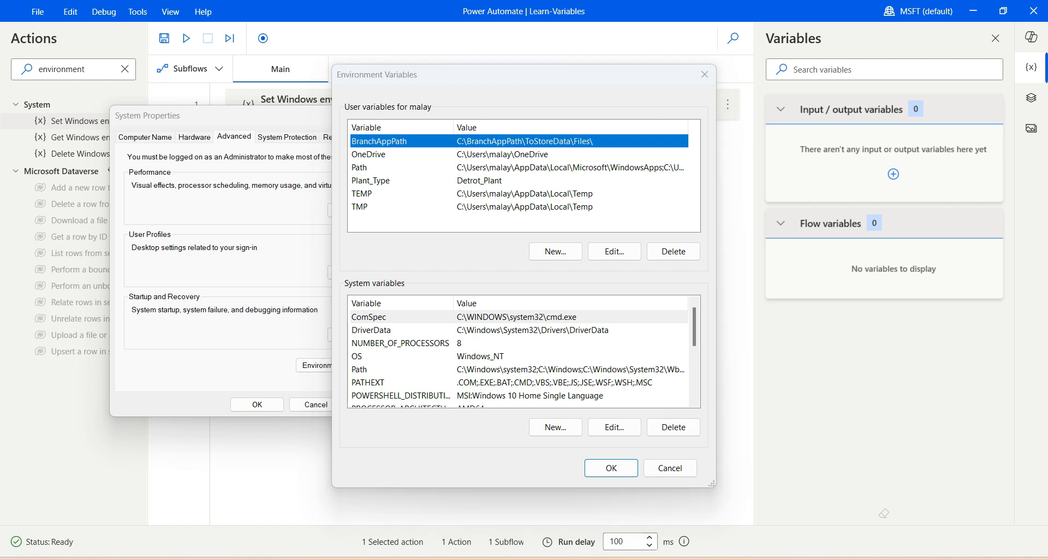
{"action": "left_click", "coordinate": [669, 468]}
{"action": "left_click", "coordinate": [315, 404]}
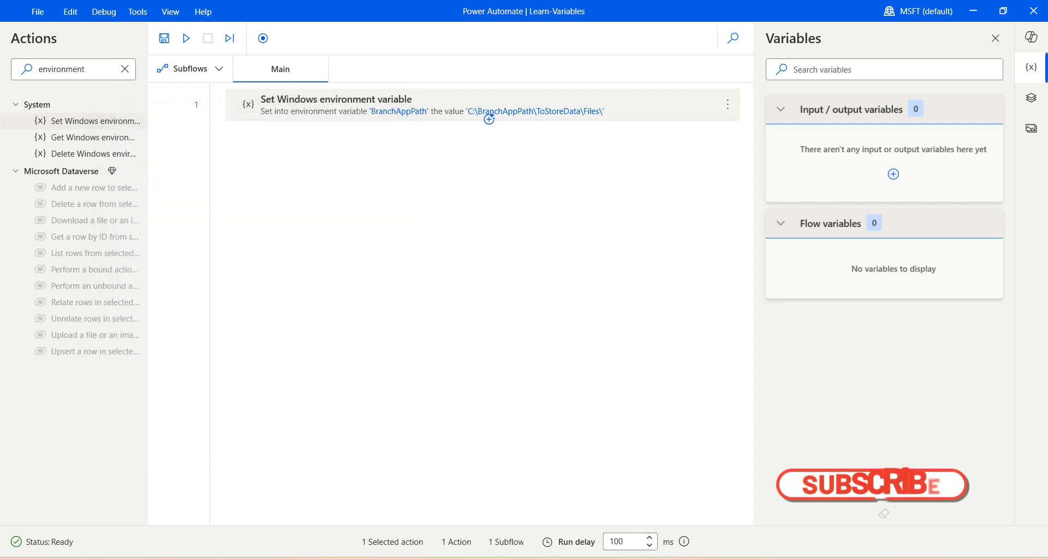
Add a Get Windows environment variable action below the first one, reading BranchAppPath into a produced variable named BranchAppPath.
{"action": "left_click_drag", "start_coordinate": [489, 119], "coordinate": [489, 159]}
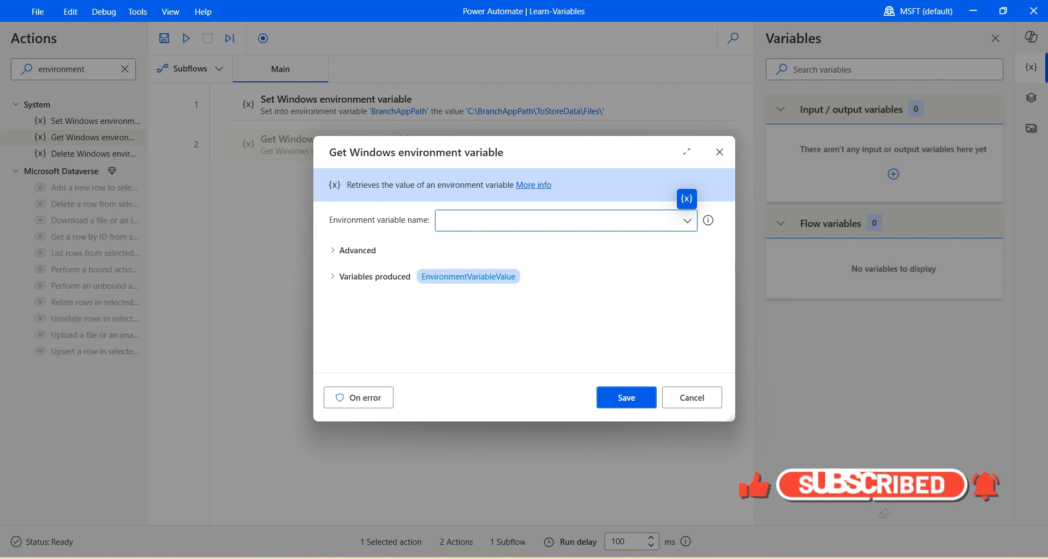
{"action": "type", "text": "BranchAppPath"}
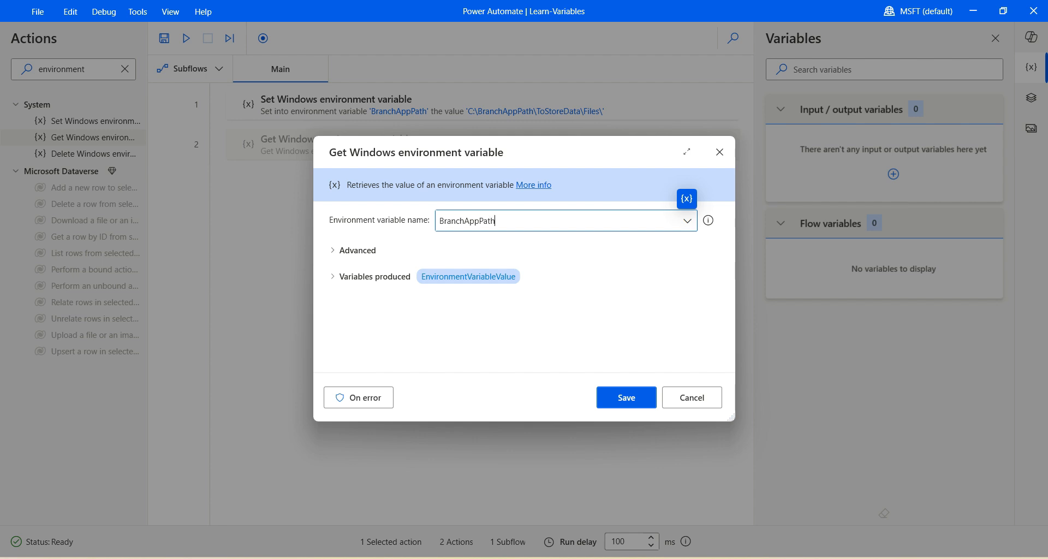
{"action": "left_click", "coordinate": [374, 276]}
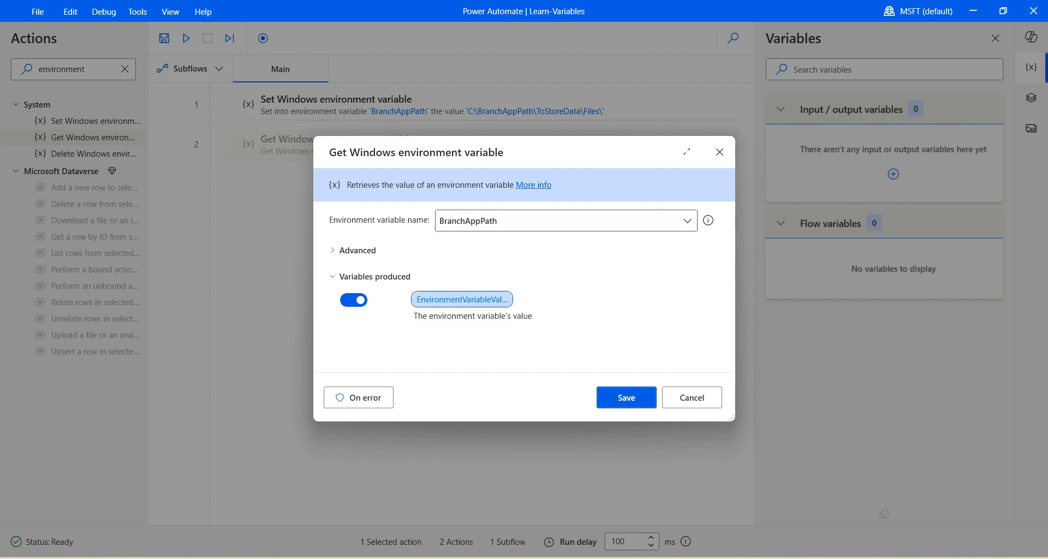
{"action": "left_click", "coordinate": [461, 299]}
{"action": "type", "text": "Branch"}
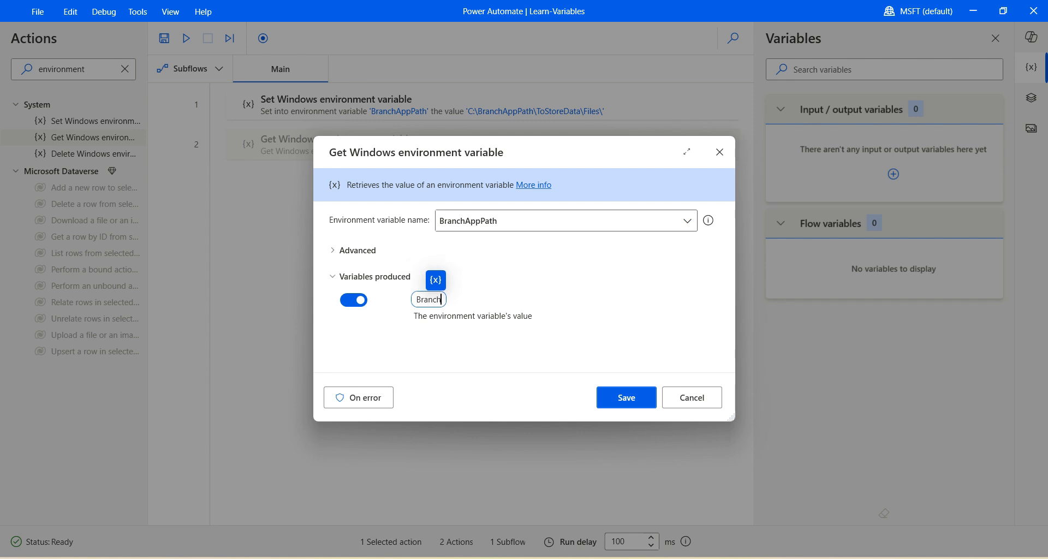
{"action": "type", "text": "AppPath"}
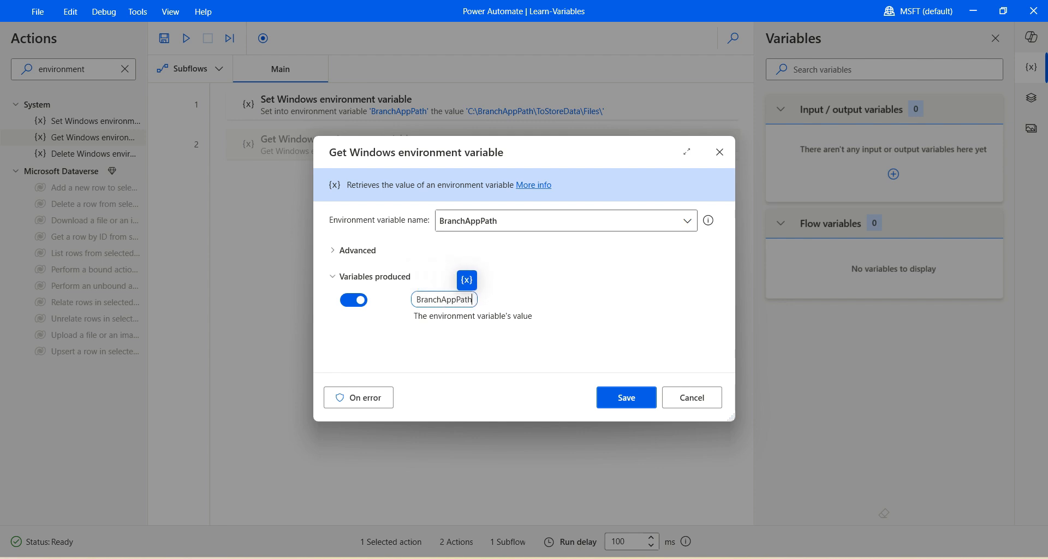
Restrict the Get Windows environment variable search to the User scope and save the action.
{"action": "left_click", "coordinate": [357, 250]}
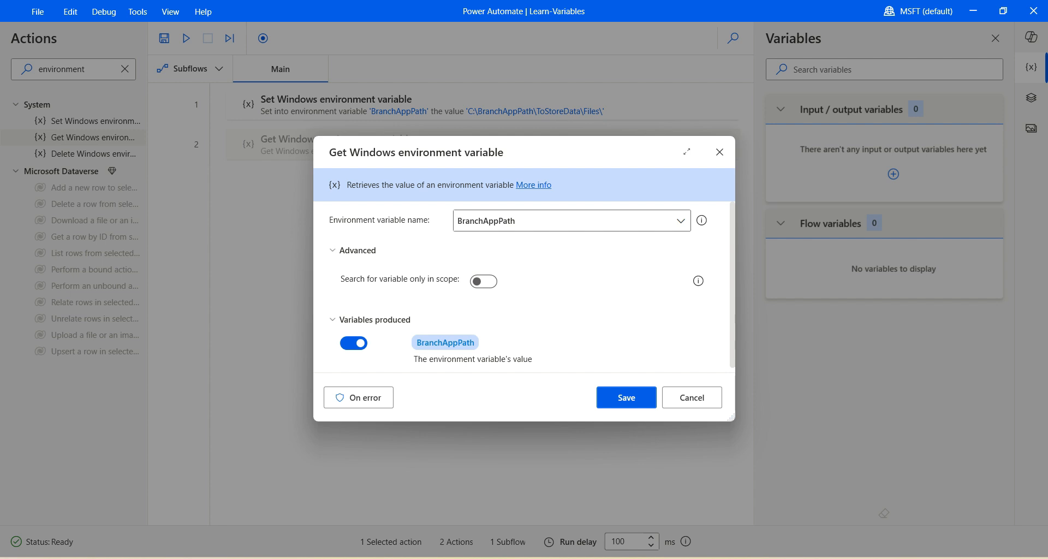
{"action": "left_click", "coordinate": [483, 281]}
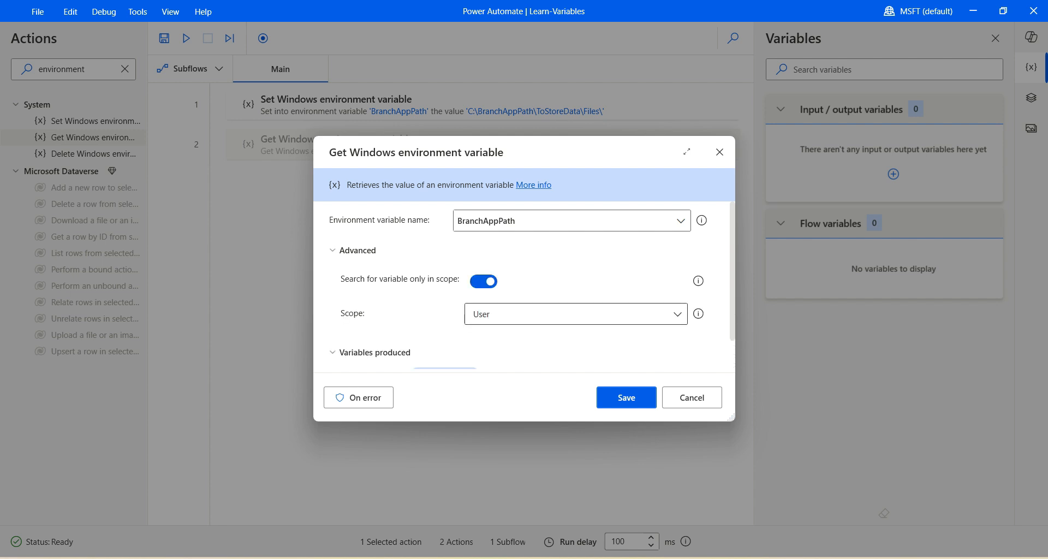
{"action": "left_click", "coordinate": [576, 314]}
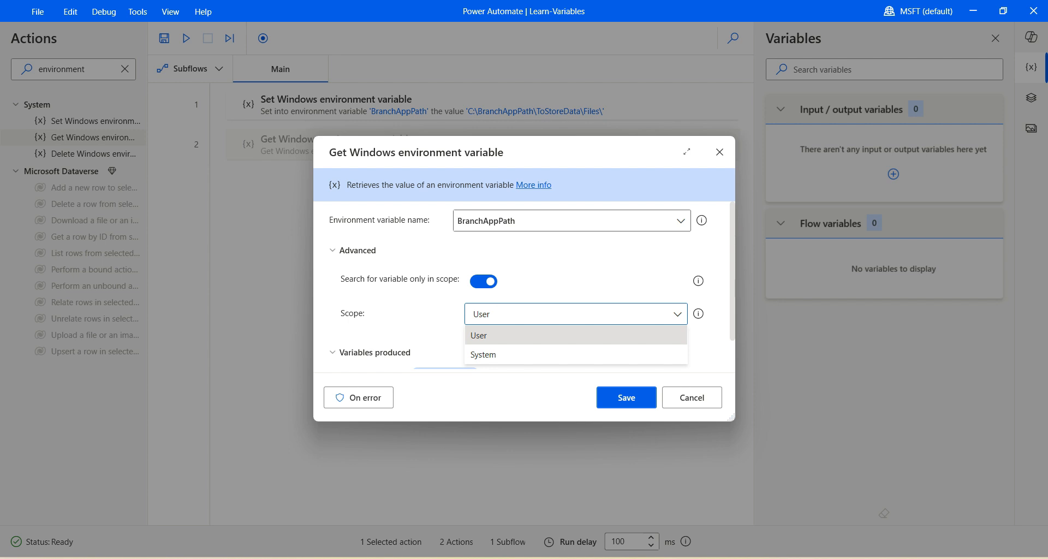
{"action": "left_click", "coordinate": [576, 335]}
{"action": "left_click", "coordinate": [626, 397]}
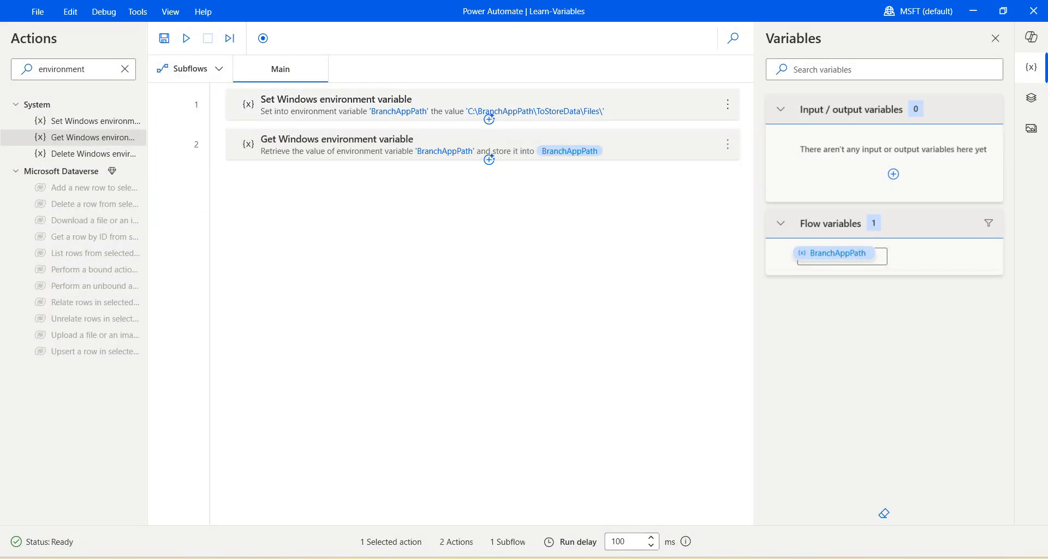
Delete the Set Windows environment variable action and run the flow to inspect the value retrieved into the BranchAppPath flow variable.
{"action": "left_click", "coordinate": [727, 104]}
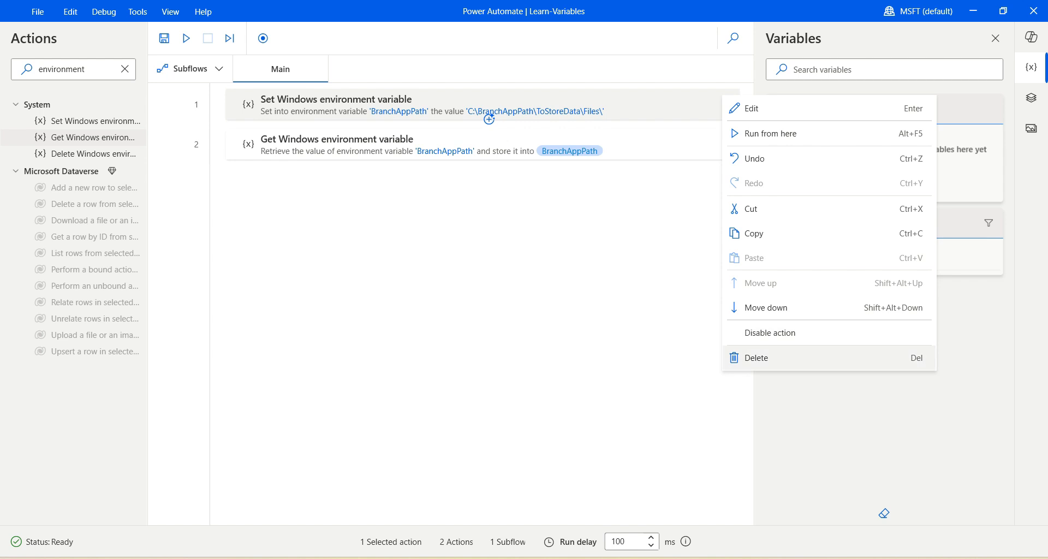
{"action": "left_click", "coordinate": [756, 357]}
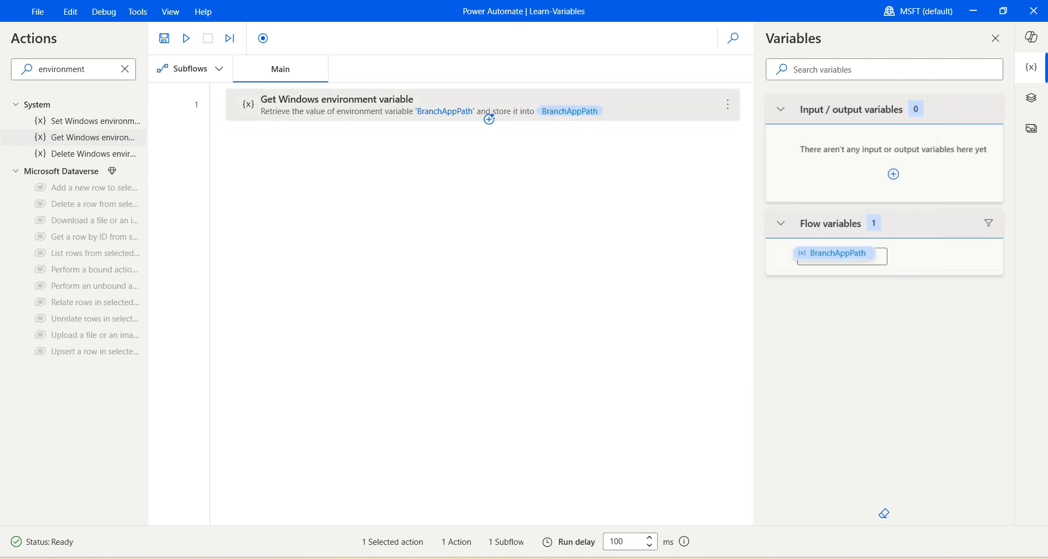
{"action": "key", "text": "F5"}
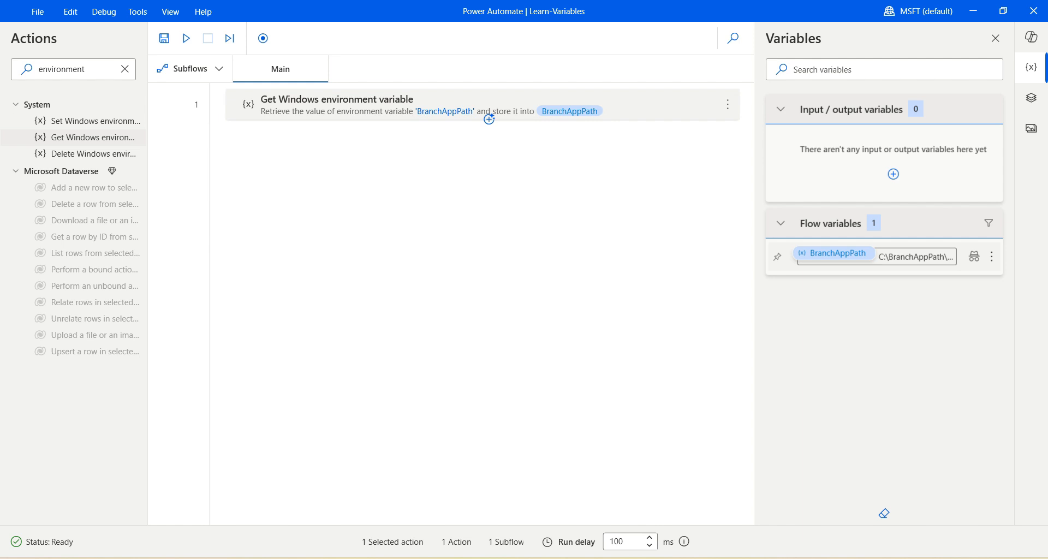
{"action": "double_click", "coordinate": [837, 254]}
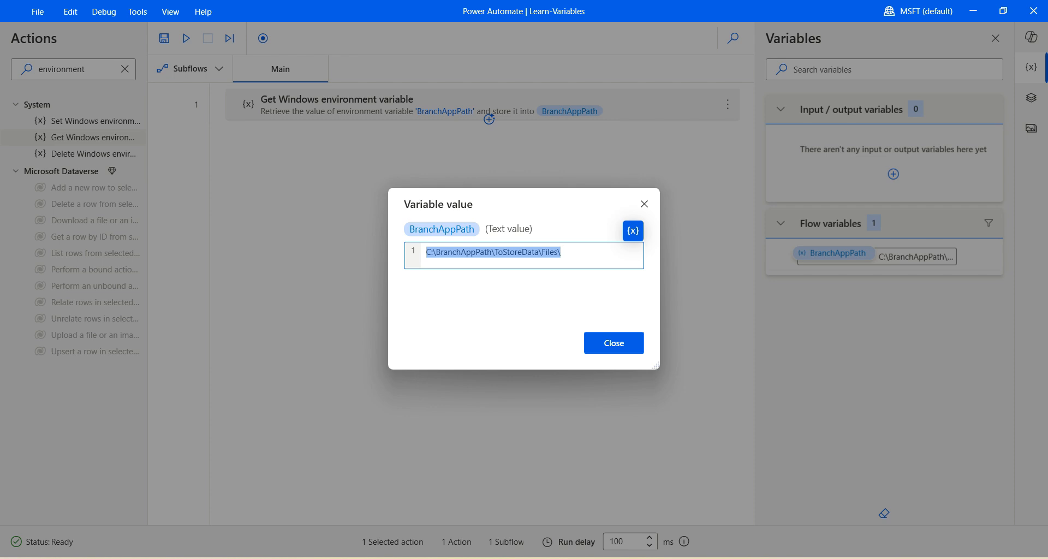
{"action": "left_click", "coordinate": [614, 342]}
Add a Delete Windows environment variable action below the Get action for the User variable BranchAppPath and save it.
{"action": "left_click_drag", "start_coordinate": [93, 154], "coordinate": [231, 140]}
{"action": "left_click_drag", "start_coordinate": [489, 119], "coordinate": [489, 121]}
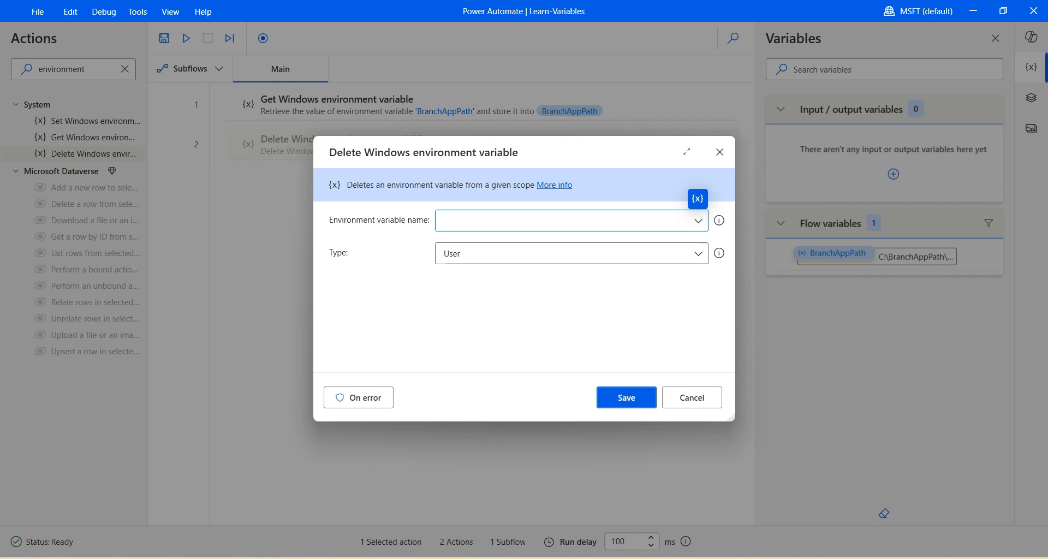
{"action": "mouse_move", "coordinate": [719, 219]}
{"action": "type", "text": "BranchAppPath"}
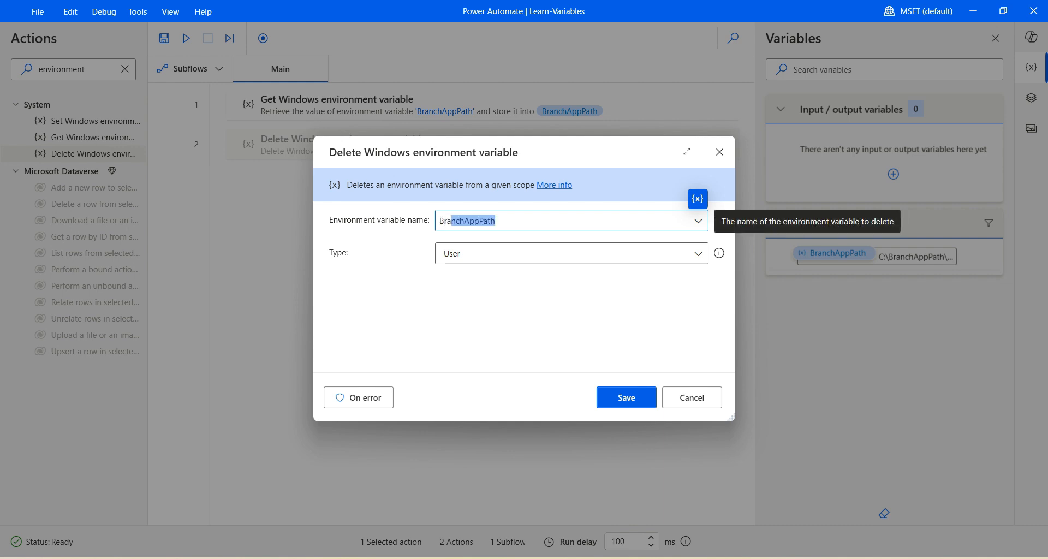
{"action": "key", "text": "Tab"}
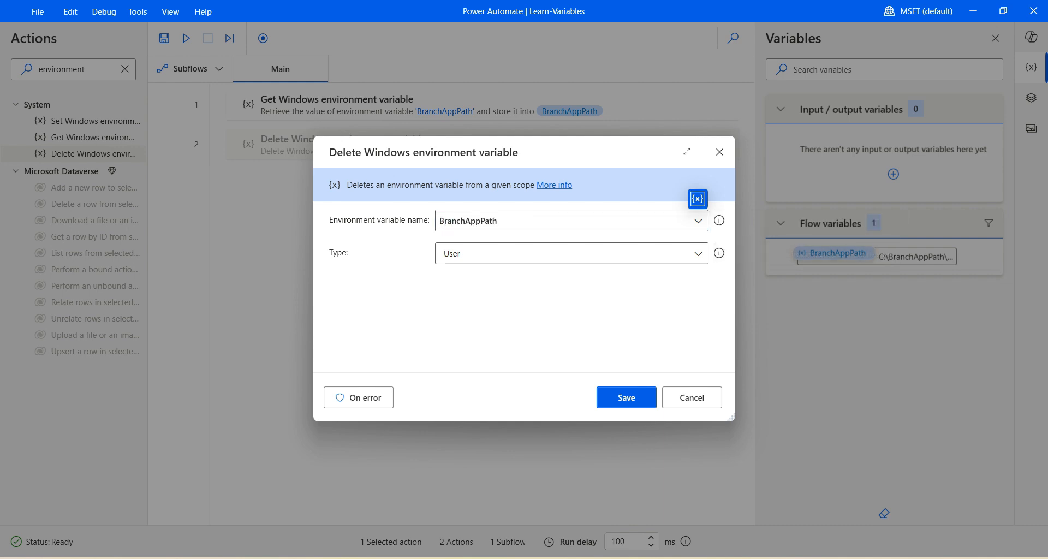
{"action": "left_click", "coordinate": [626, 397]}
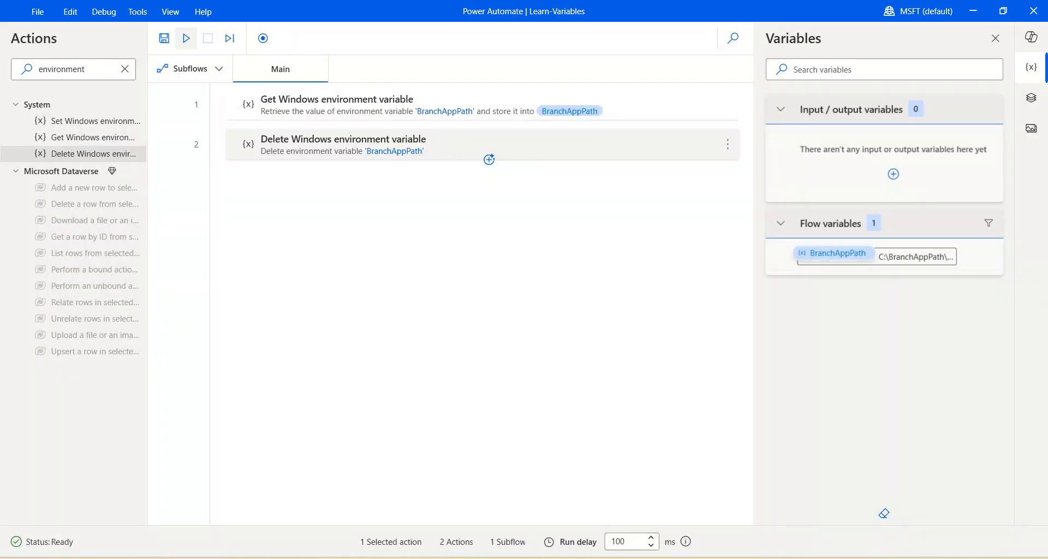
Run the flow and check the user variables in the Windows Environment Variables dialog for BranchAppPath, closing the system dialogs without changes.
{"action": "left_click", "coordinate": [185, 38]}
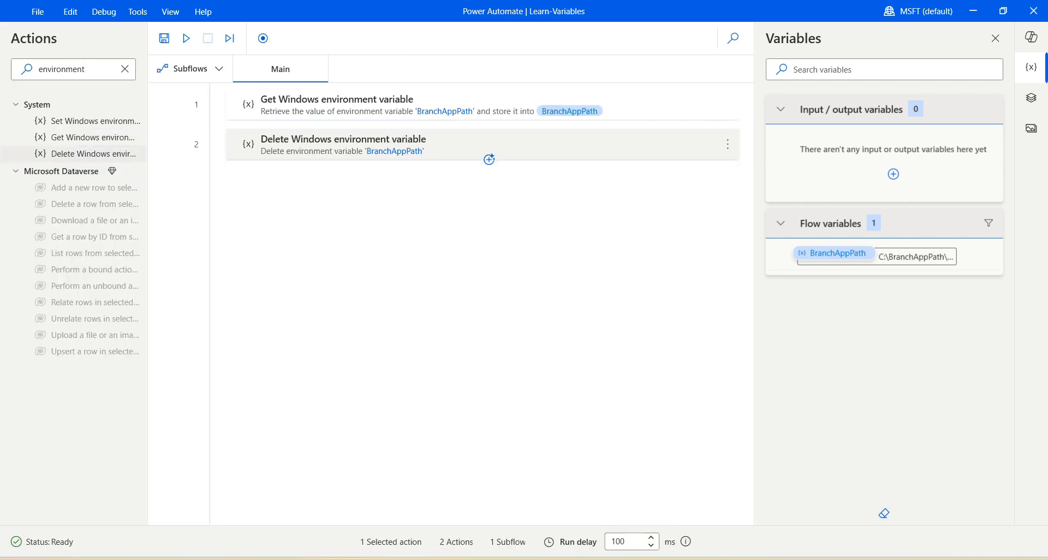
{"action": "key", "text": "super+s"}
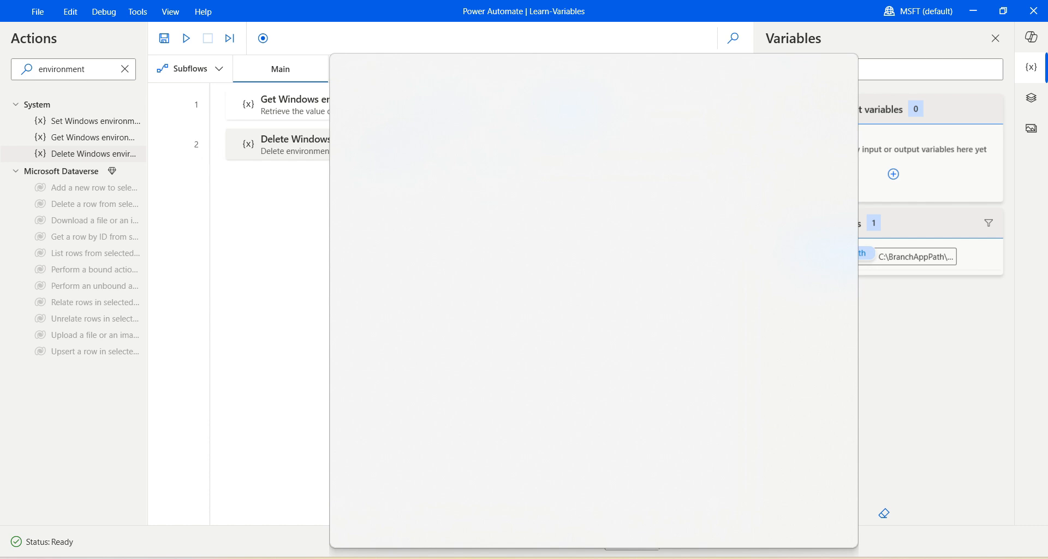
{"action": "type", "text": "environment"}
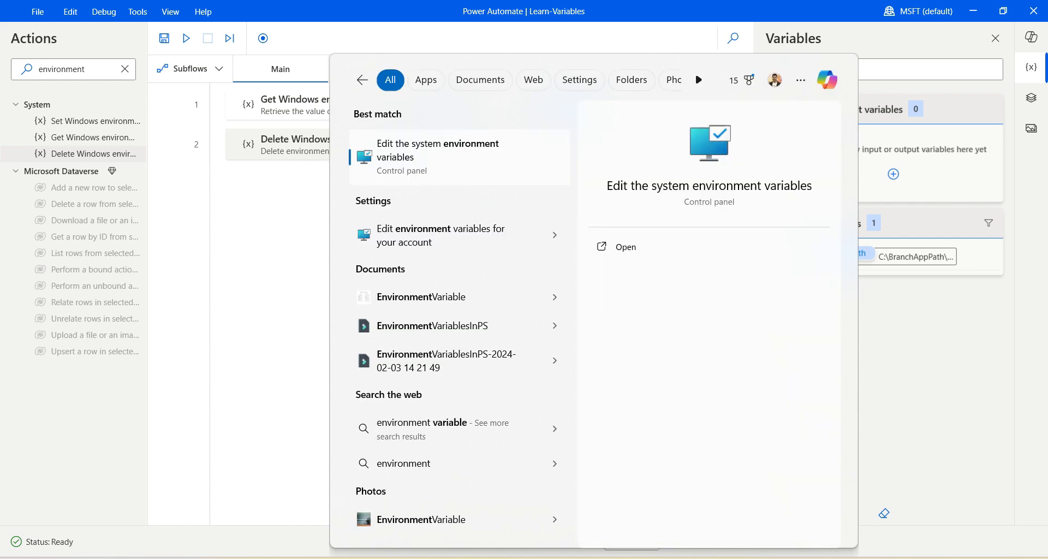
{"action": "type", "text": "Va"}
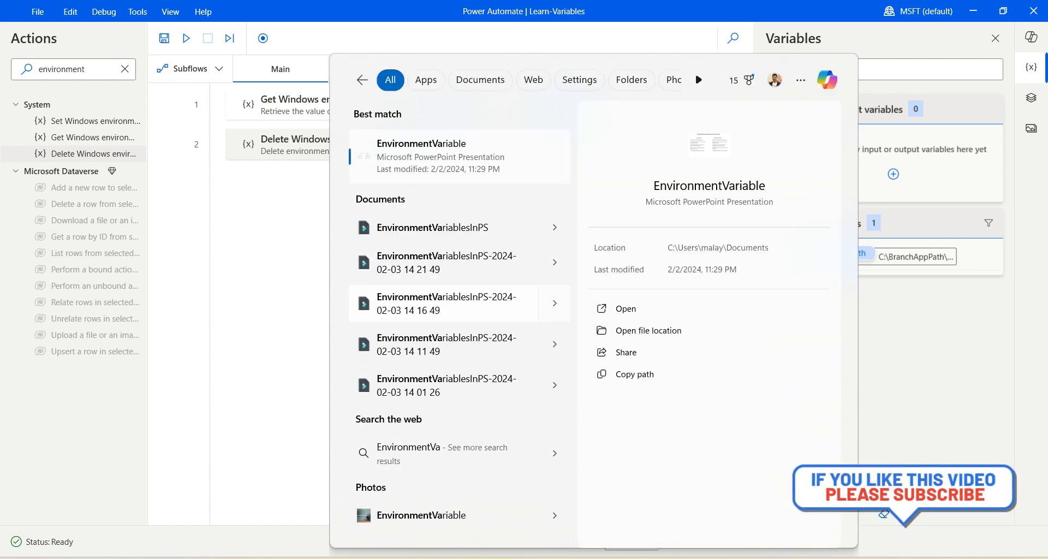
{"action": "key", "text": "BackSpace"}
{"action": "key", "text": "BackSpace"}
{"action": "left_click", "coordinate": [469, 158]}
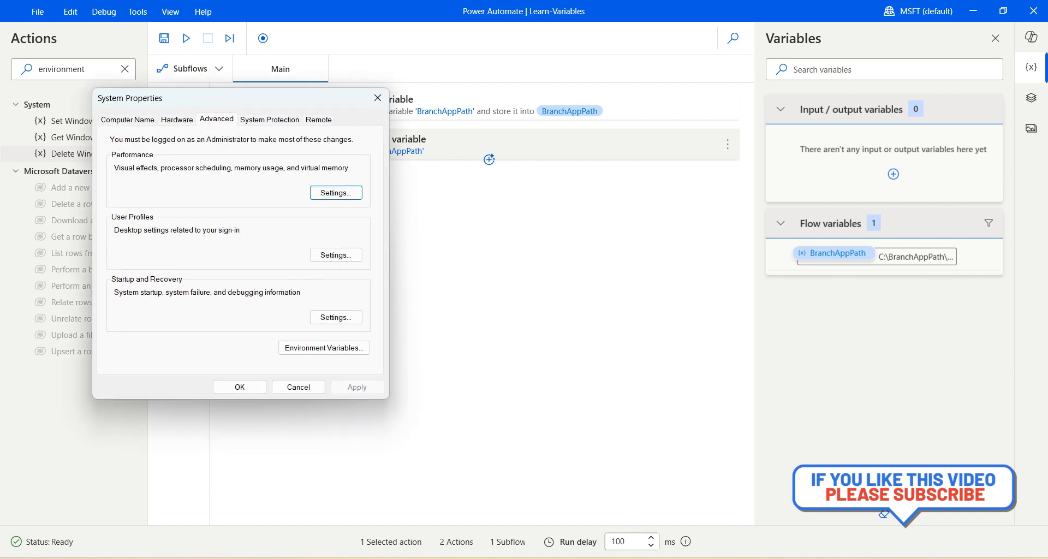
{"action": "left_click", "coordinate": [324, 348]}
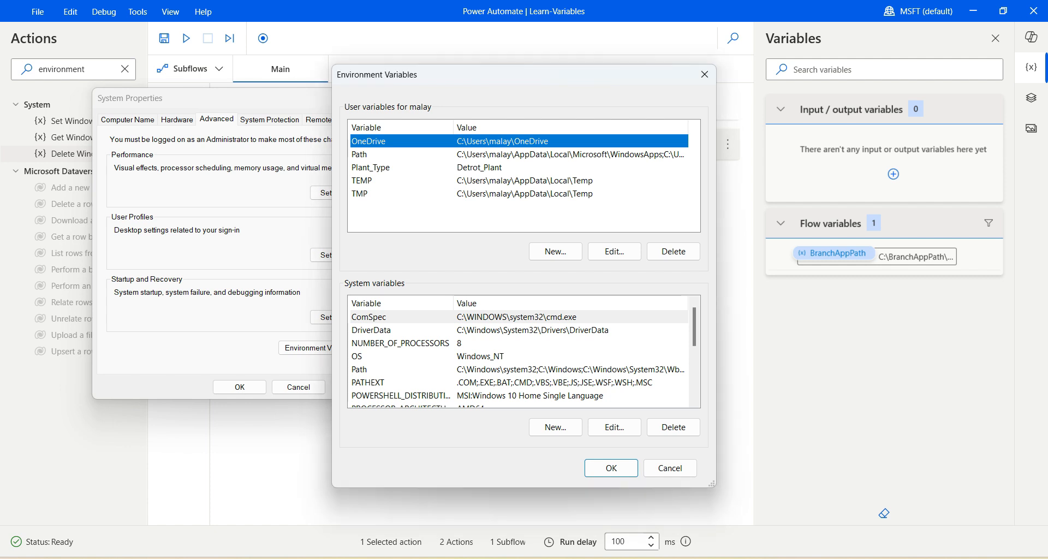
{"action": "left_click", "coordinate": [669, 467]}
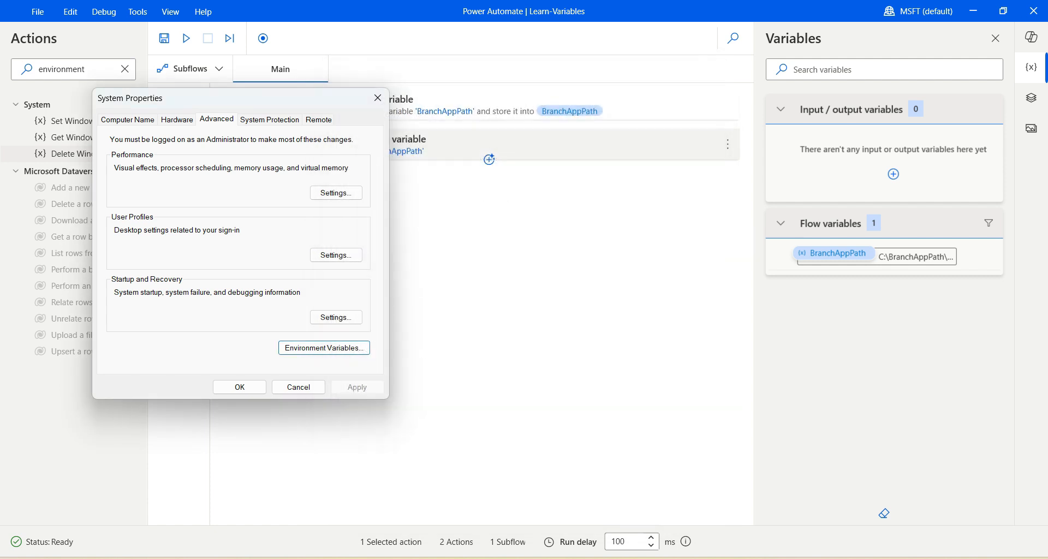
{"action": "left_click", "coordinate": [298, 386]}
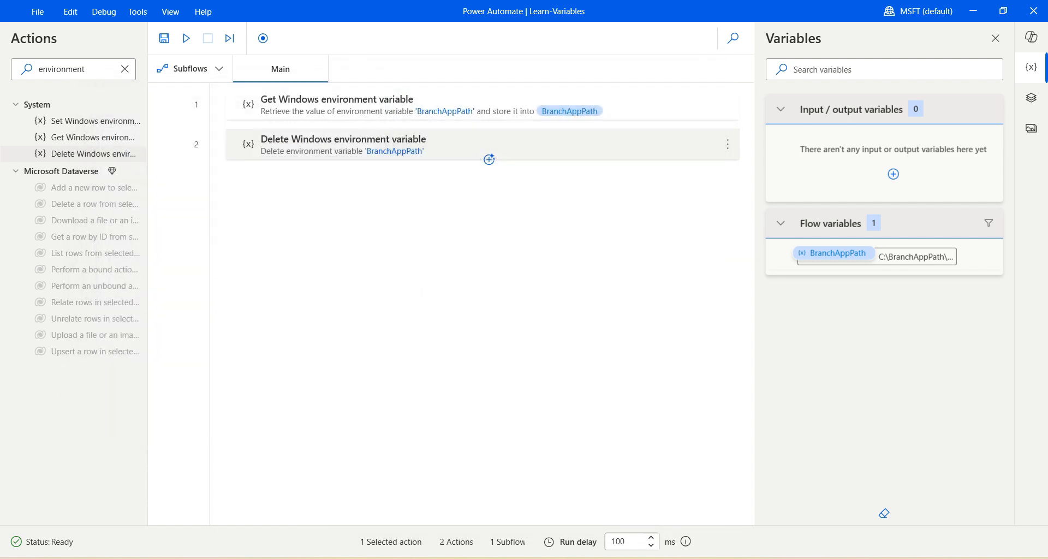